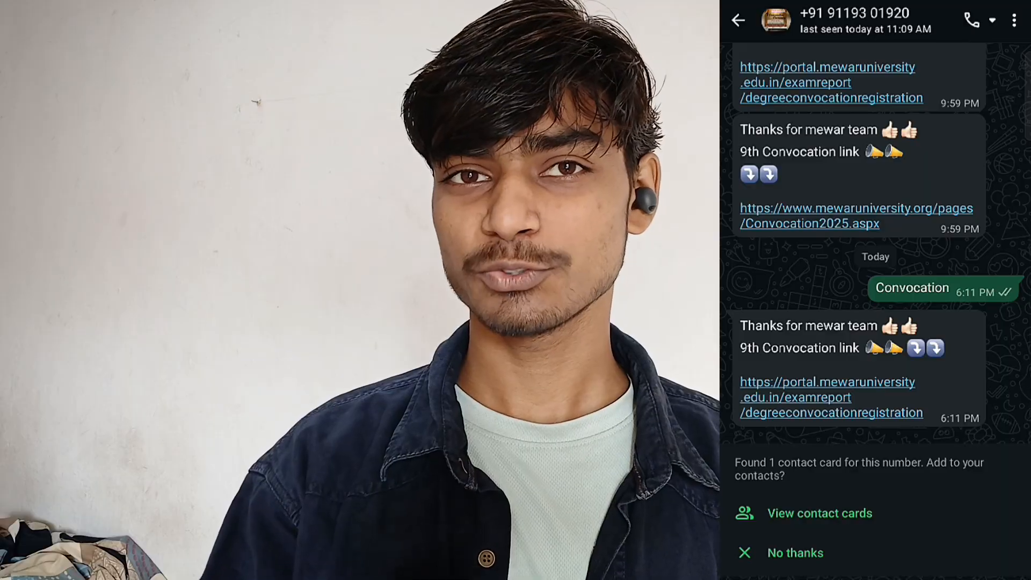
# Open the Convocation2025 page from the university's chat message and examine the application deadlines, accommodation details and dress code
pyautogui.click(827, 398)
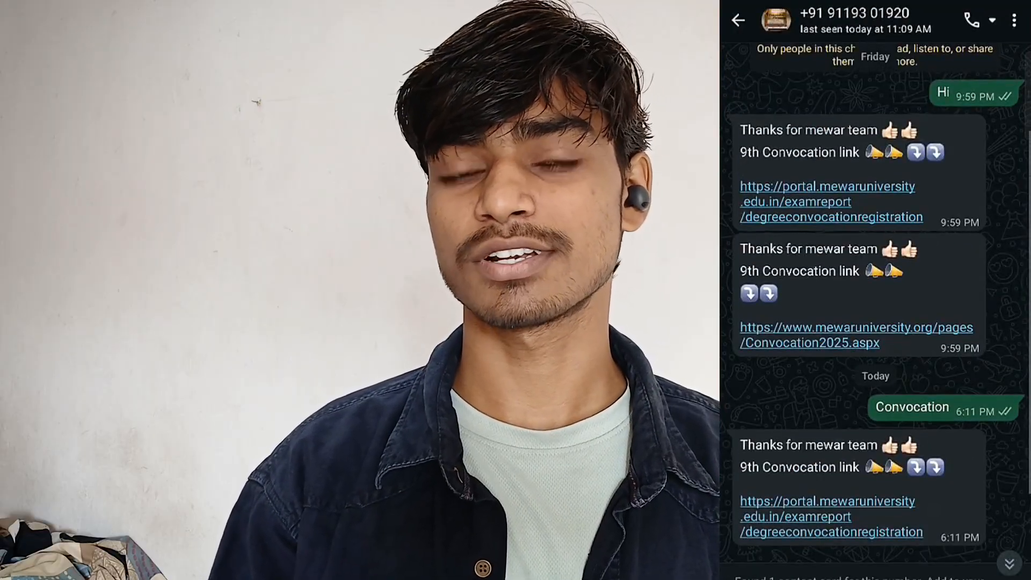
pyautogui.click(824, 514)
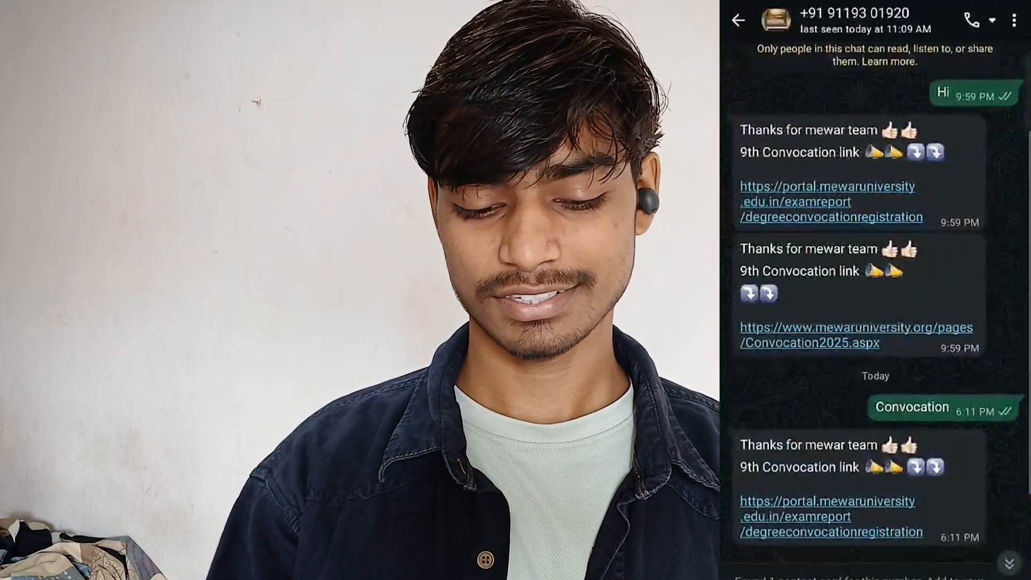
pyautogui.click(859, 329)
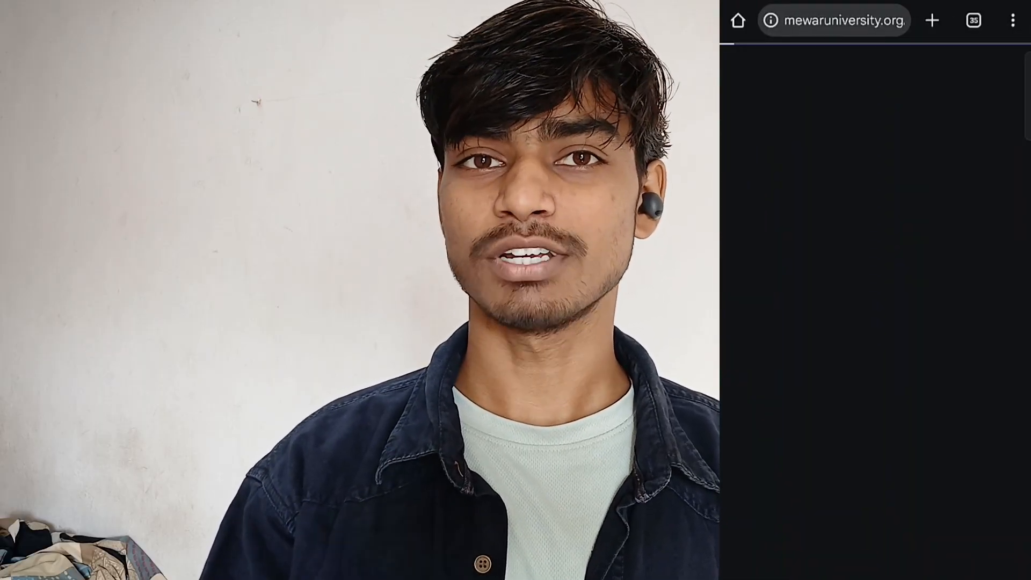
pyautogui.scroll(-5, 872, 322)
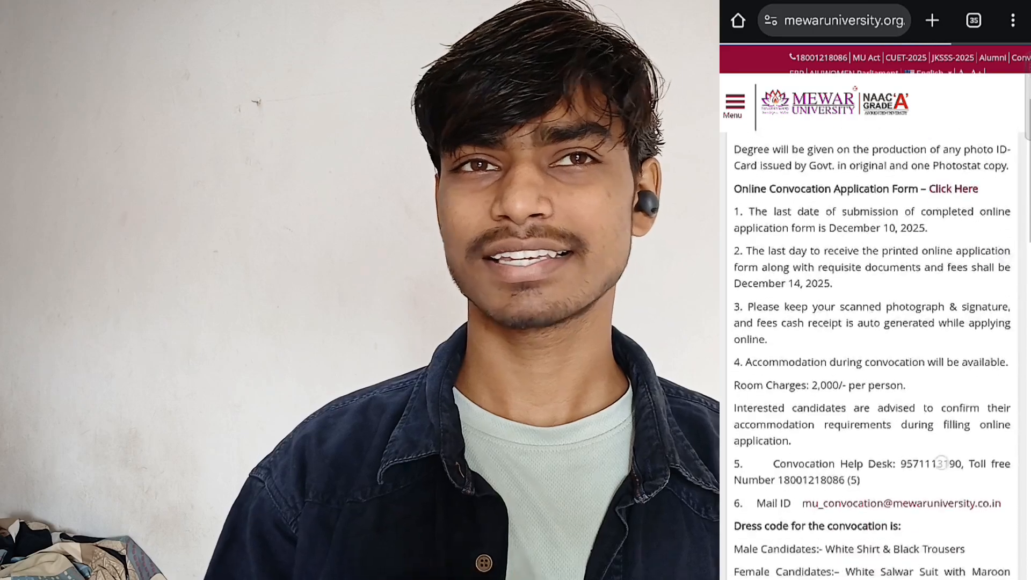
pyautogui.scroll(-5, 872, 376)
pyautogui.scroll(12, 873, 376)
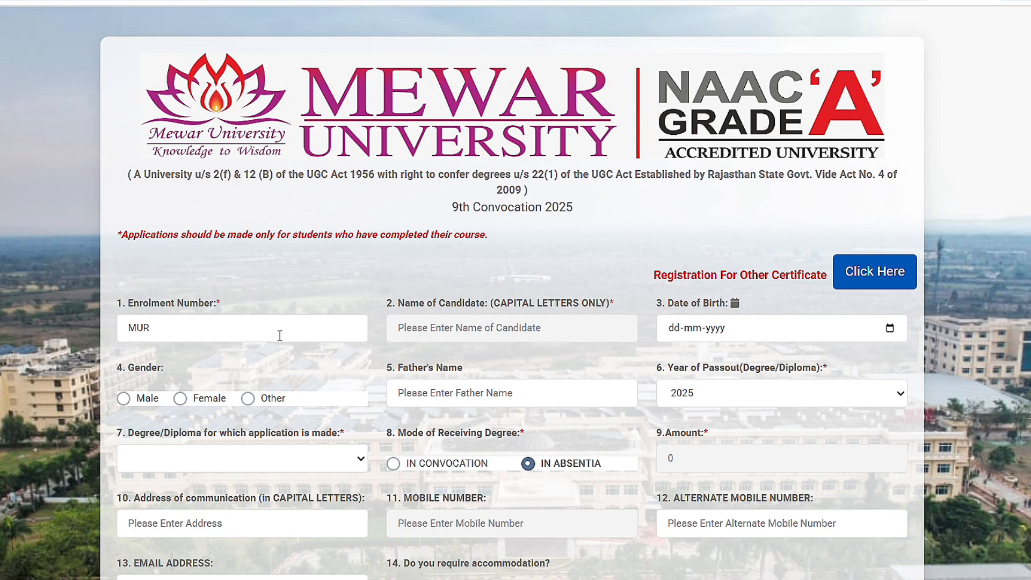
# Enter the student's enrolment number in the 9th Convocation 2025 form and load the candidate's details
pyautogui.scroll(-1, 277, 337)
pyautogui.scroll(1, 649, 208)
pyautogui.scroll(-1, 278, 336)
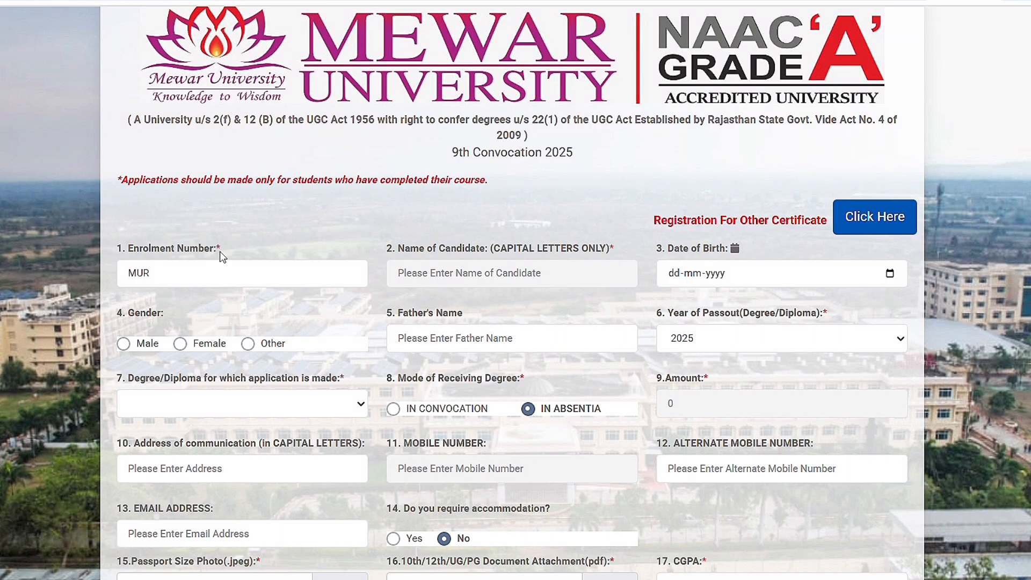
pyautogui.click(157, 278)
pyautogui.write('MUR')
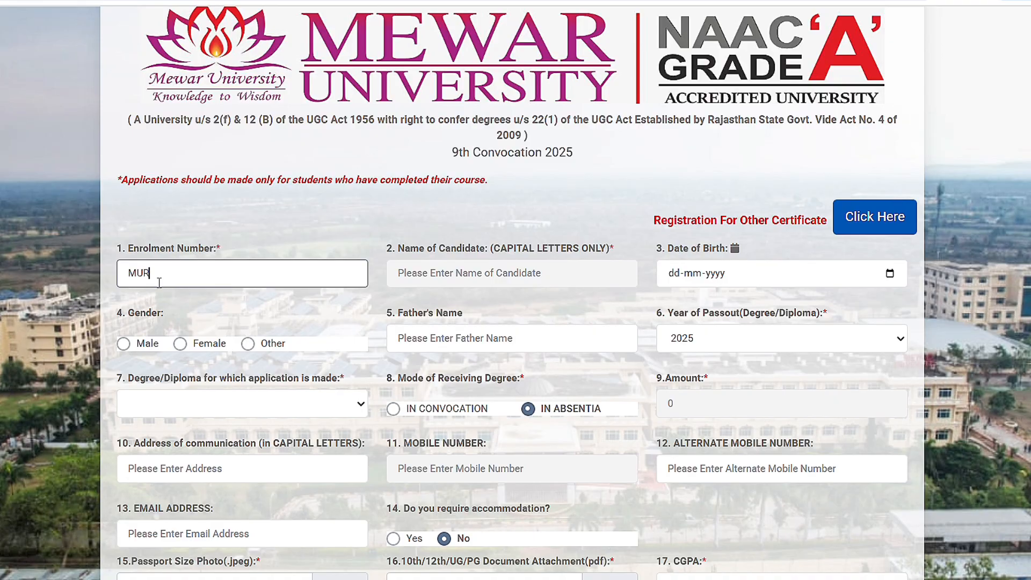
pyautogui.write('220')
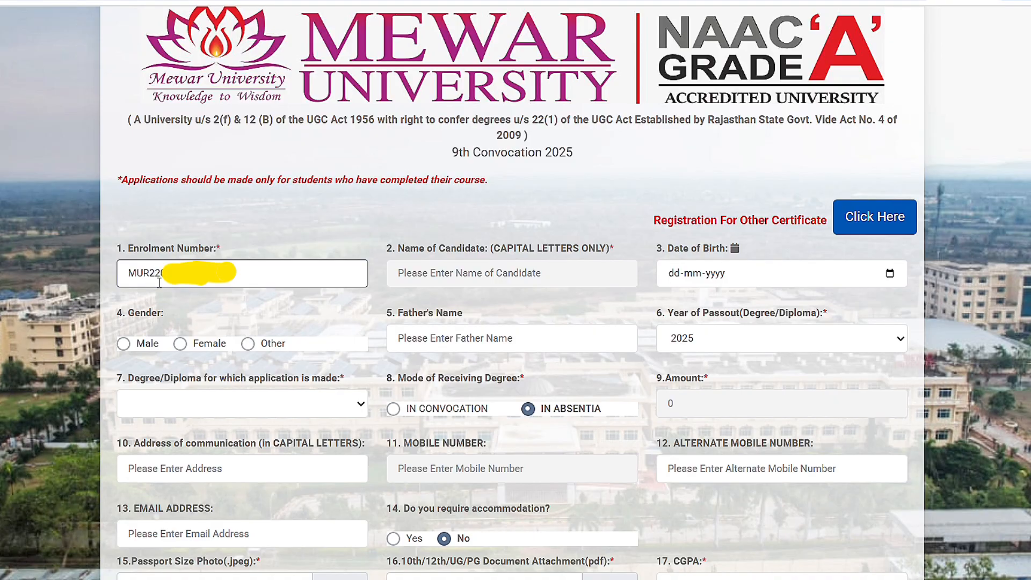
pyautogui.click(474, 273)
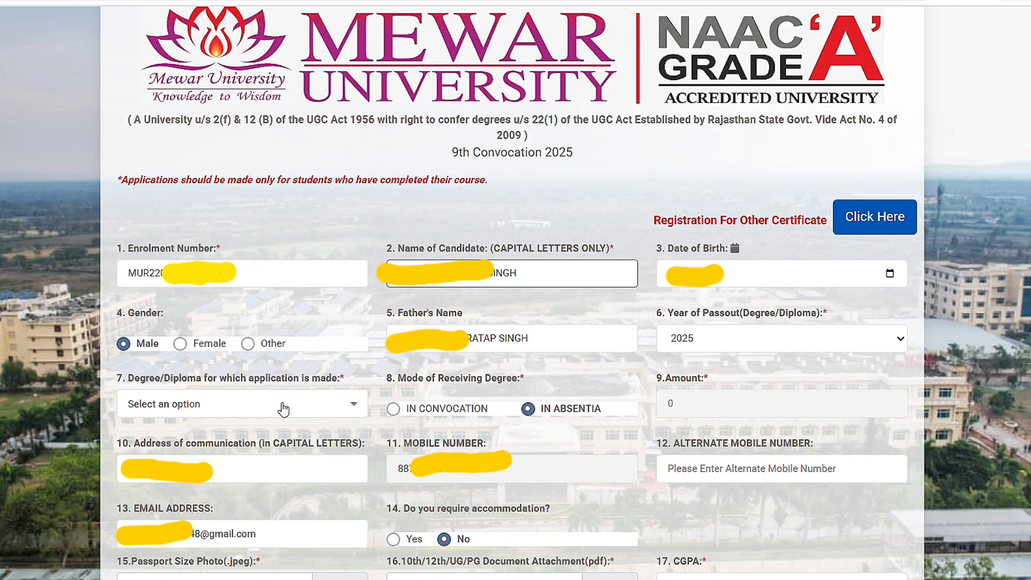
# Choose Bachelor of Business Administration (BBA) as the degree and set the mode of receiving it to In Convocation
pyautogui.click(282, 406)
pyautogui.click(242, 519)
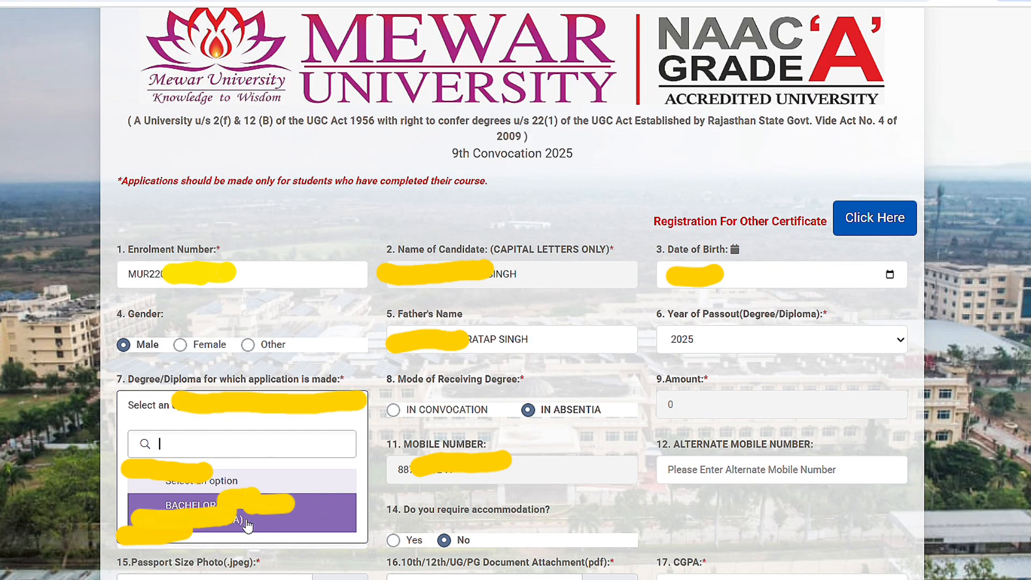
pyautogui.click(242, 519)
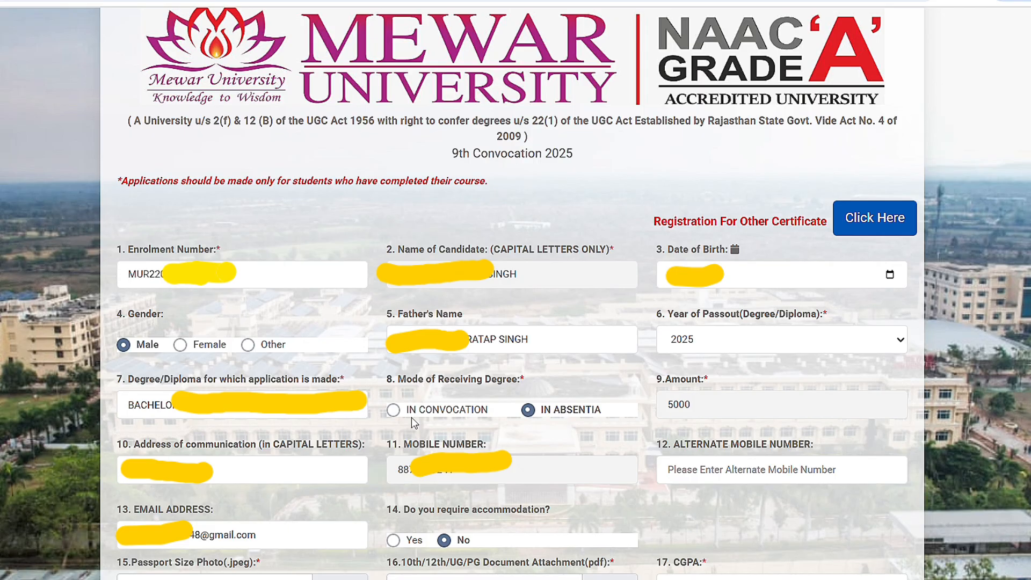
pyautogui.click(394, 410)
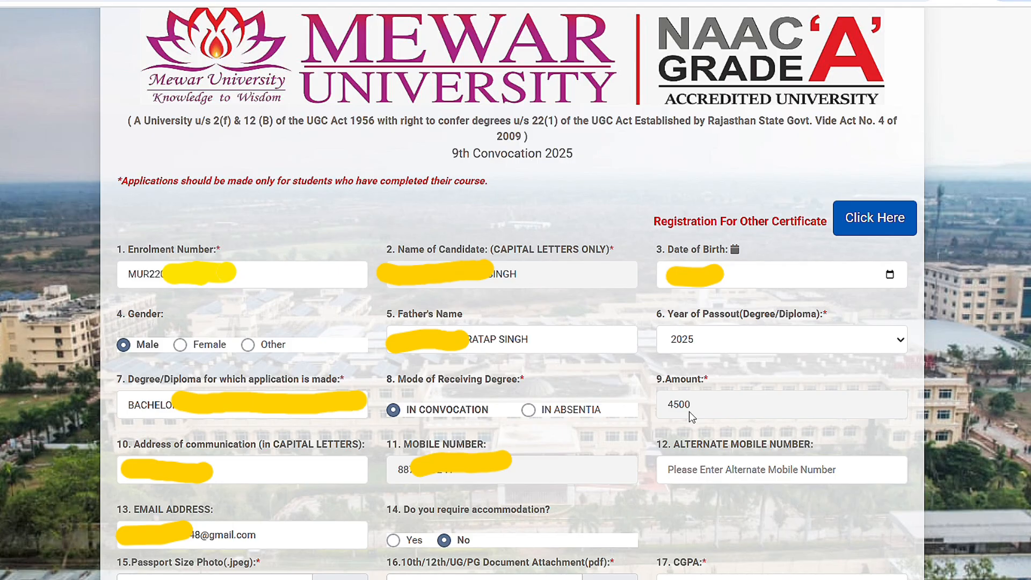
# Set the accommodation requirement to Yes and look over the remaining photo, document and CGPA fields
pyautogui.scroll(-1, 689, 411)
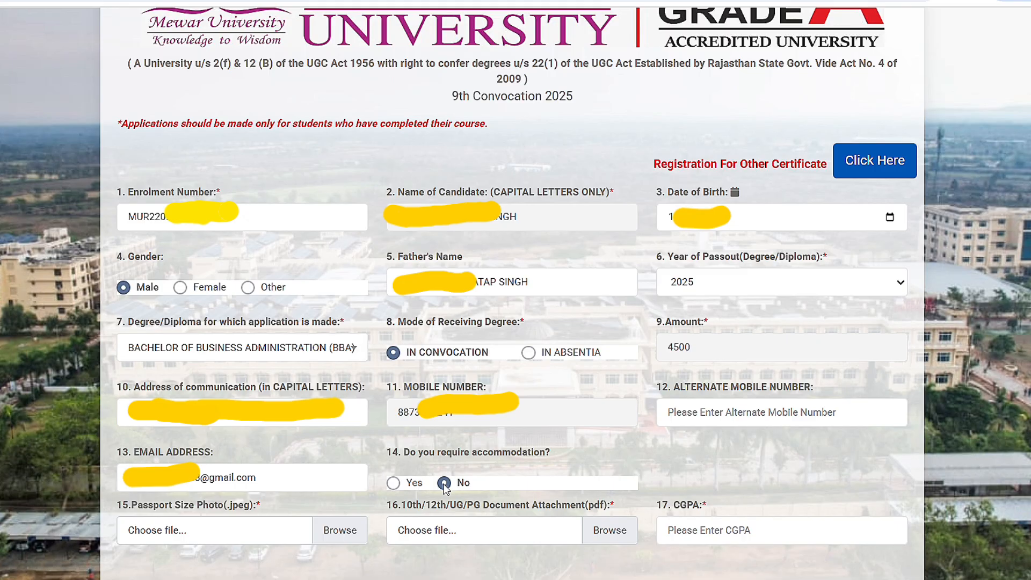
pyautogui.click(399, 487)
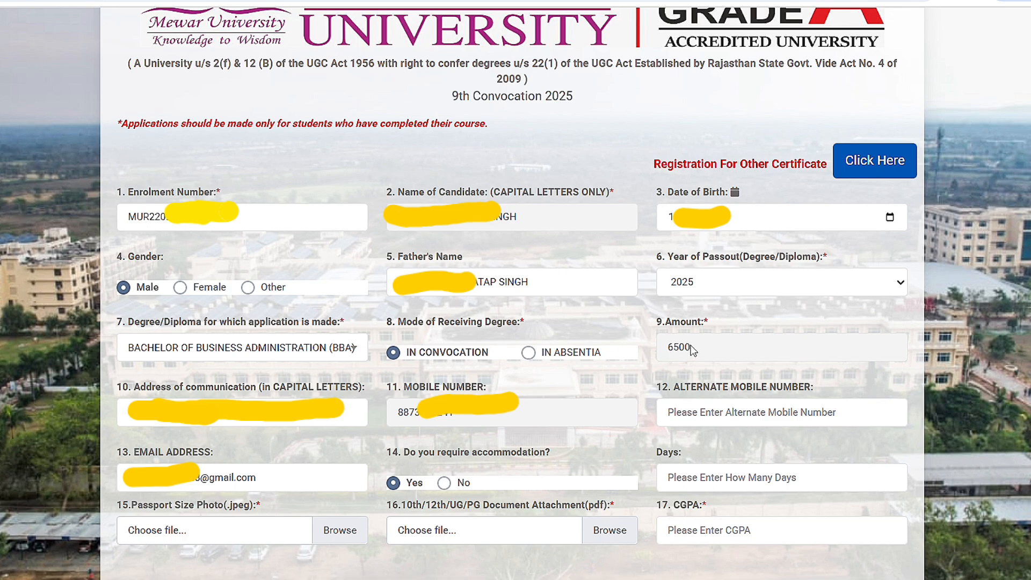
pyautogui.scroll(-1, 690, 349)
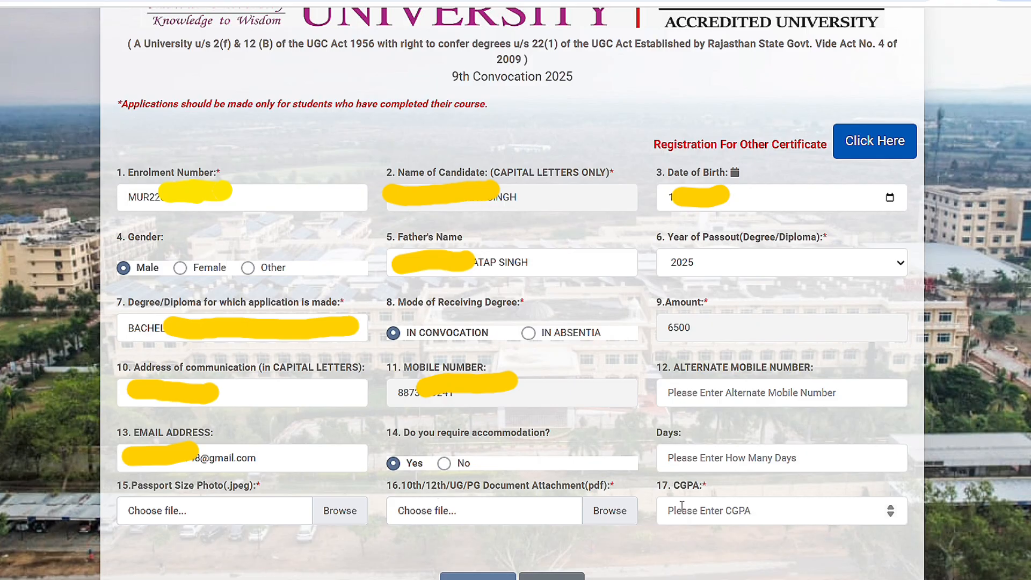
pyautogui.scroll(-1, 711, 532)
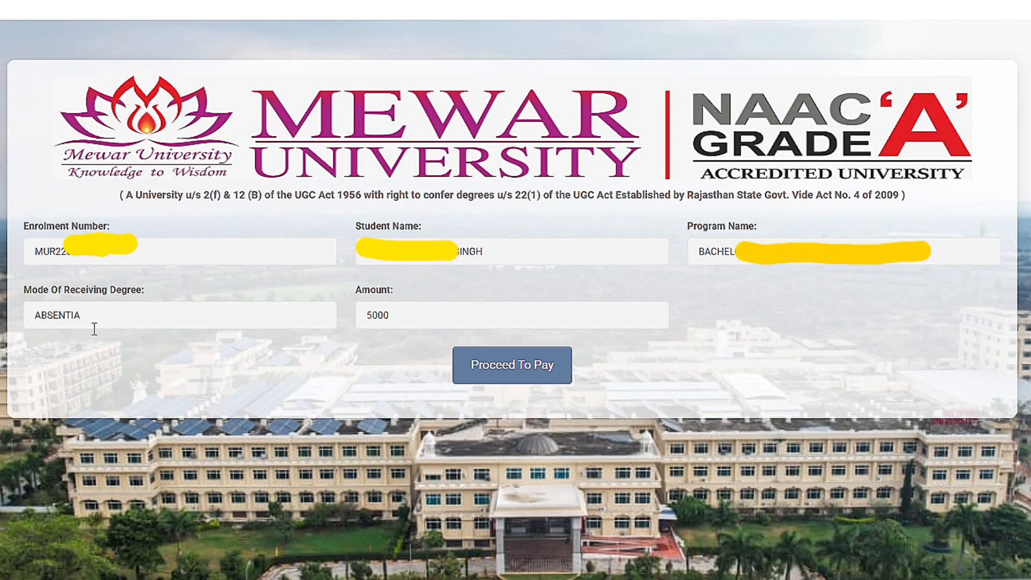
# Proceed to pay the in-absentia degree fee by UPI QR and accept the fee breakup
pyautogui.click(468, 367)
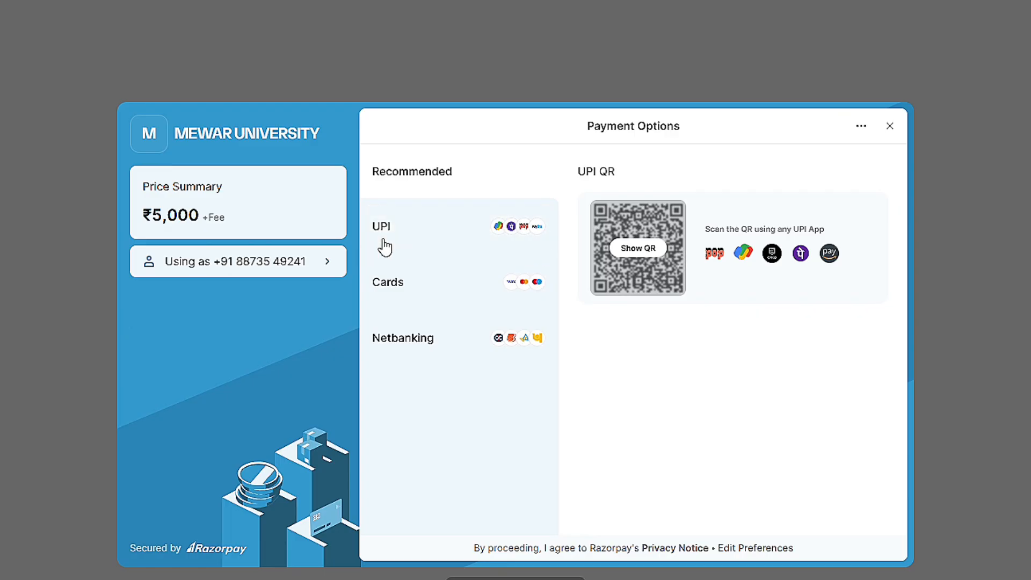
pyautogui.click(644, 248)
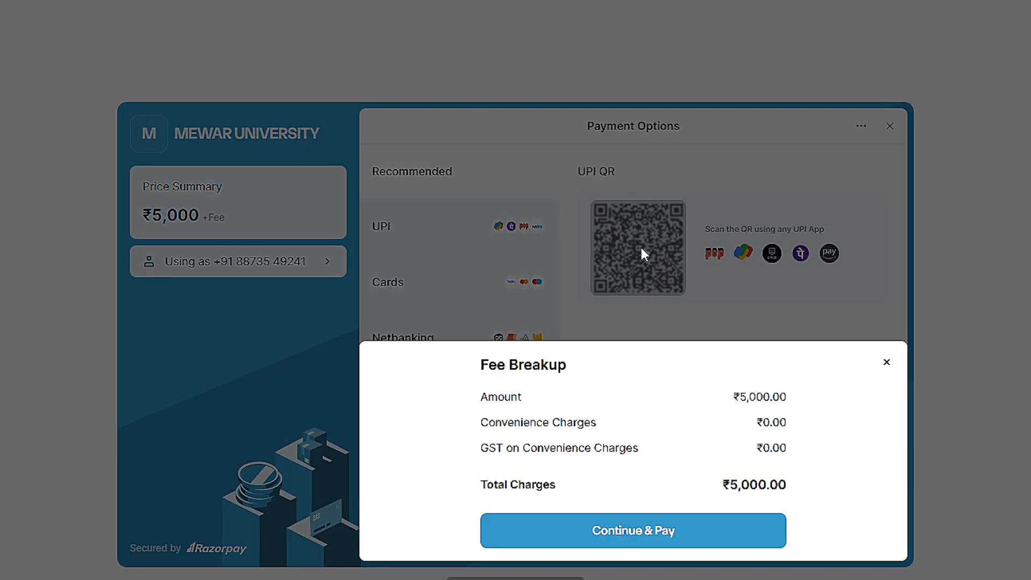
pyautogui.click(674, 539)
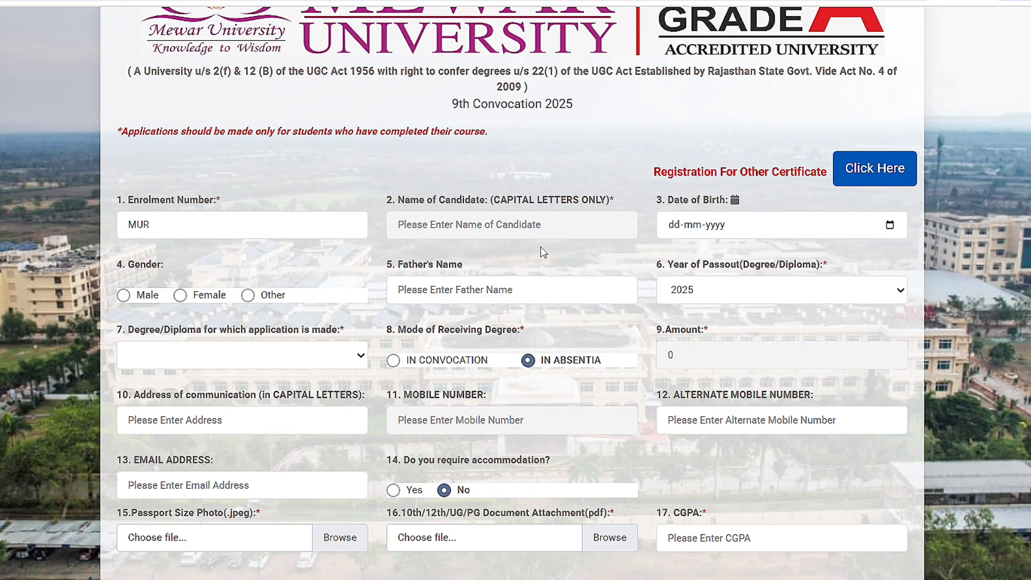
# Open the registration for other certificates and log in with the student's enrolment number and bachelor's program
pyautogui.scroll(3, 552, 171)
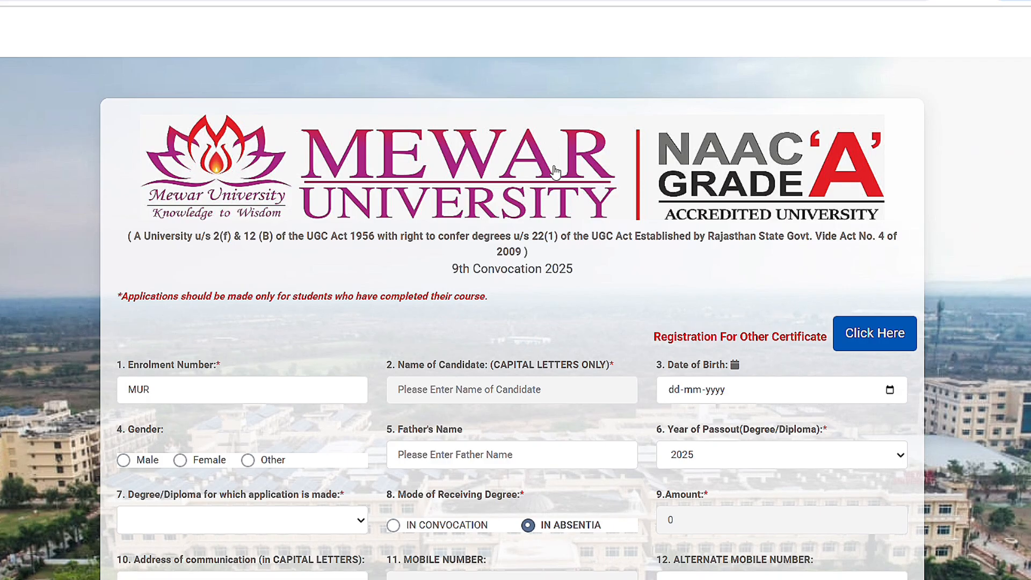
pyautogui.scroll(-1, 555, 172)
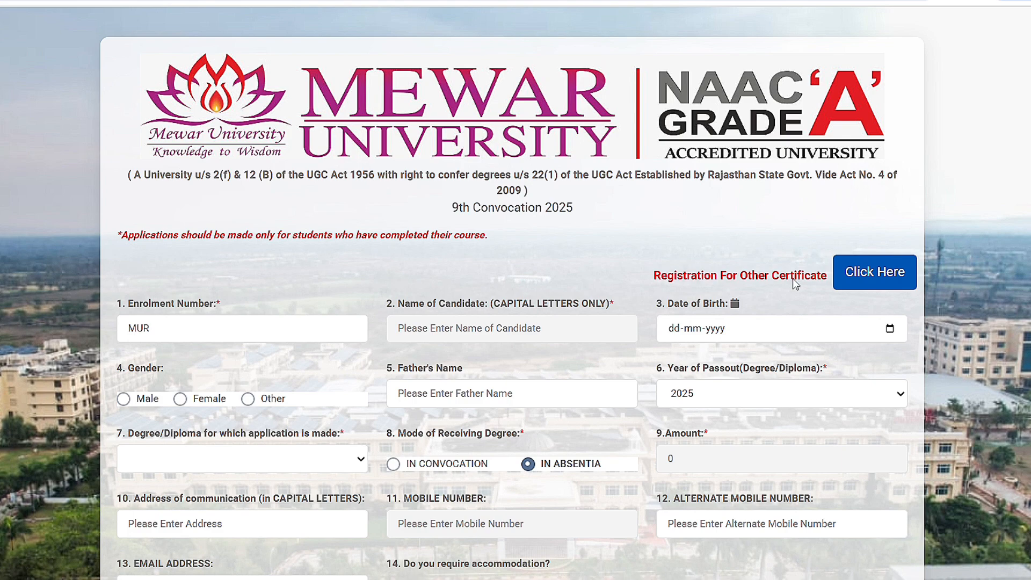
pyautogui.click(882, 287)
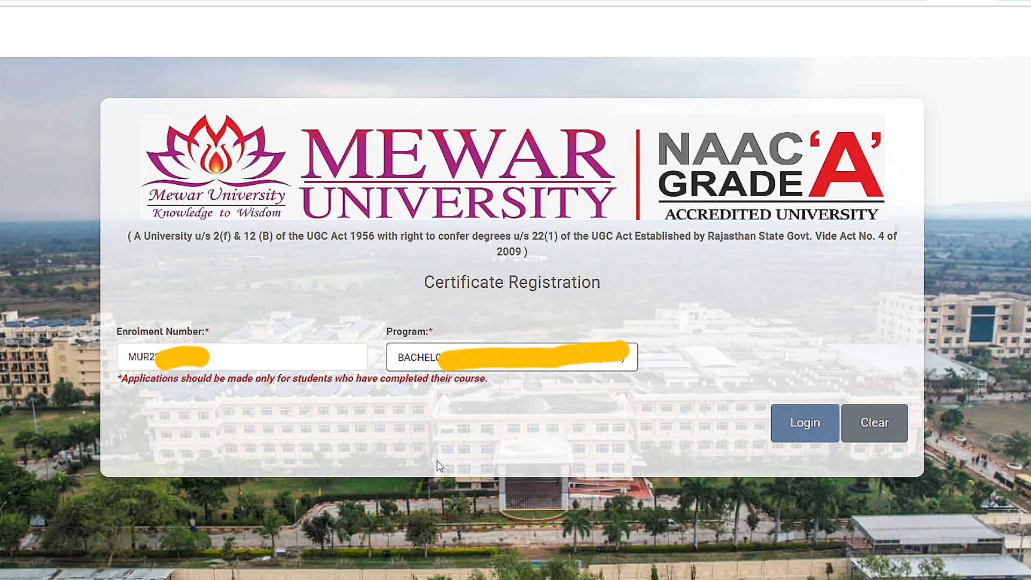
pyautogui.click(817, 425)
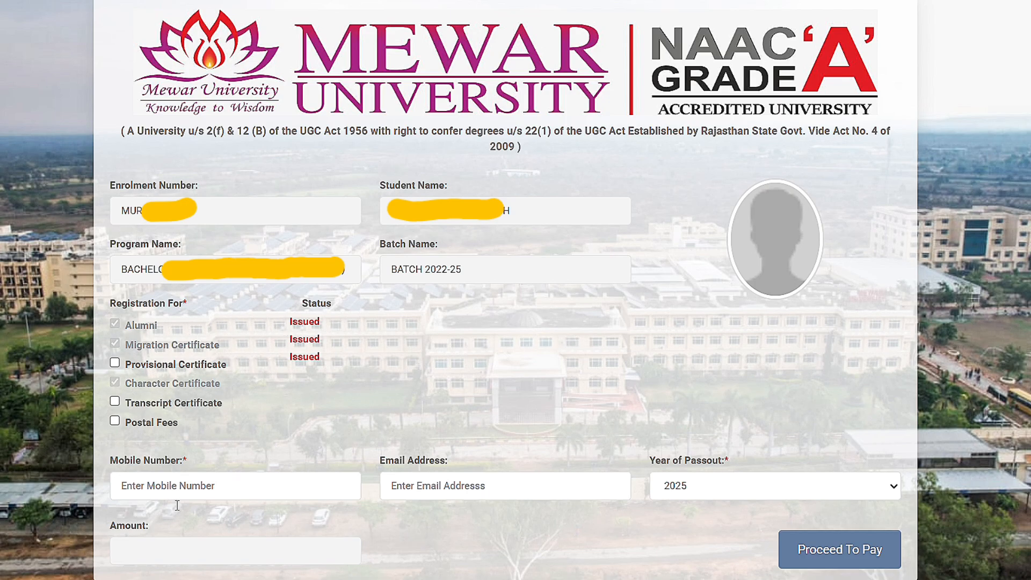
# Select the Provisional Certificate and Transcript Certificate for registration, and try the Postal Fees option before deselecting it
pyautogui.click(115, 363)
pyautogui.scroll(-1, 116, 366)
pyautogui.click(115, 348)
pyautogui.click(115, 369)
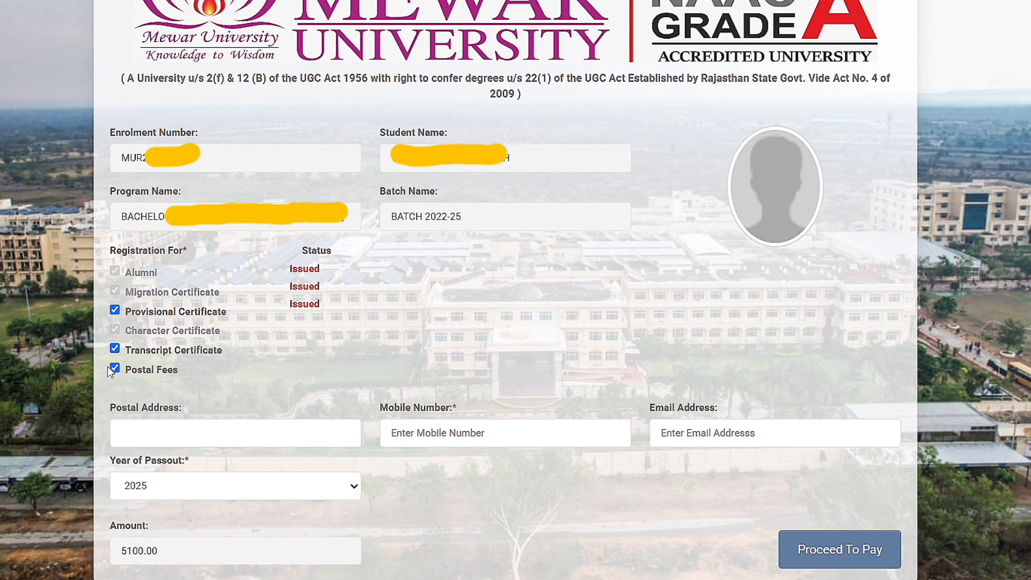
pyautogui.click(115, 369)
pyautogui.click(200, 492)
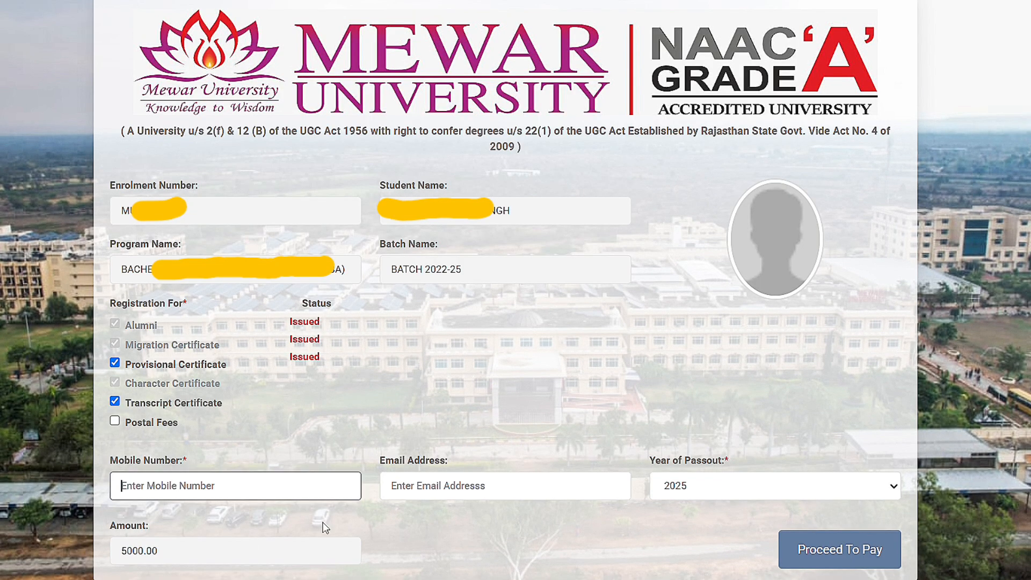
pyautogui.click(567, 515)
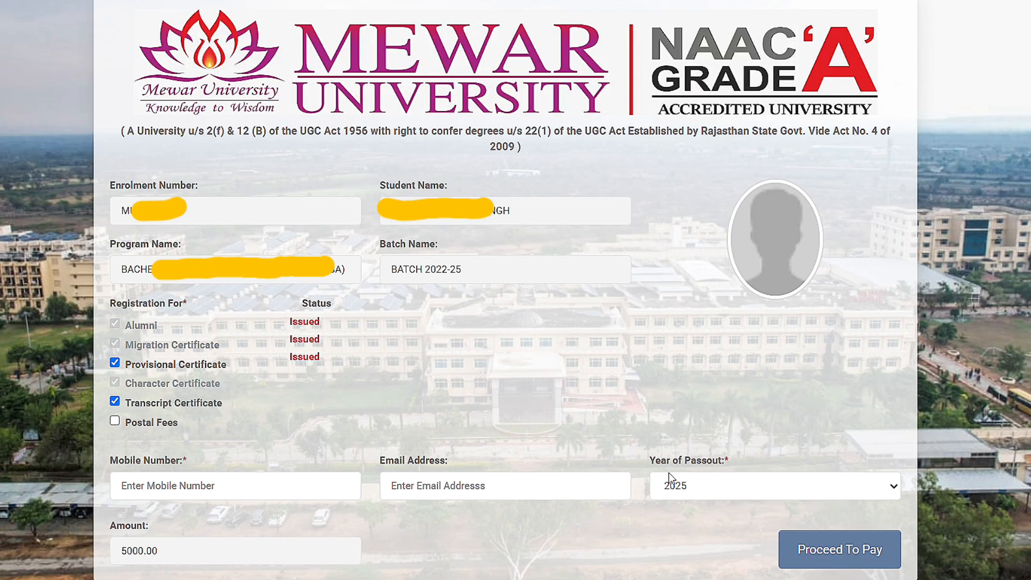